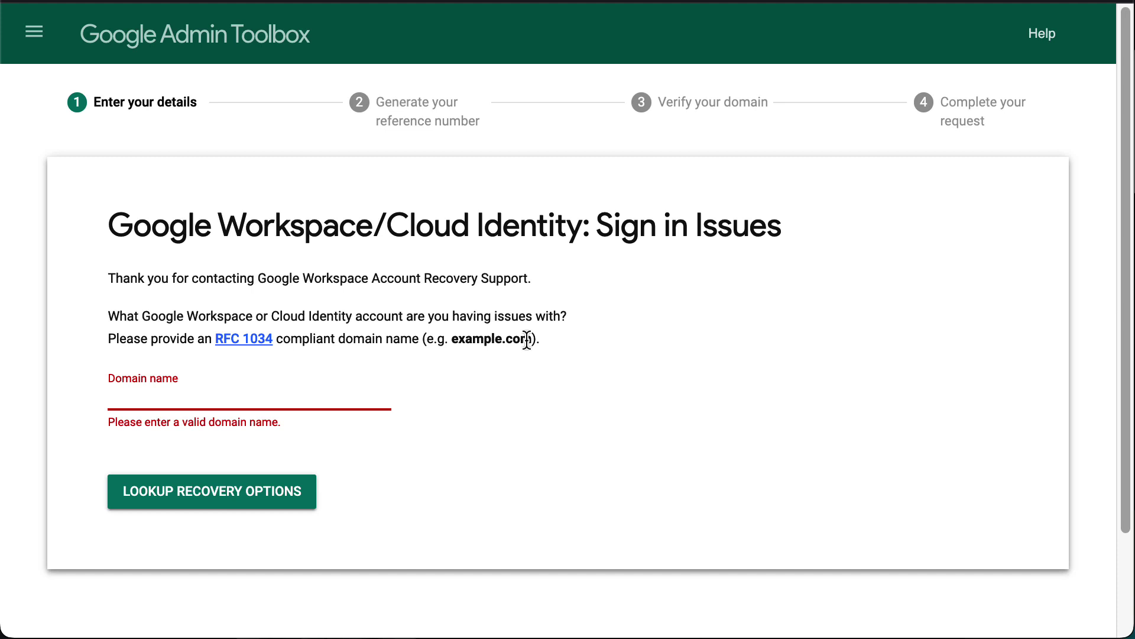
# Look up recovery options for example.com.com, choose the user-can't-contact-admin option, and submit an active user's email address
pyautogui.write('example.com')
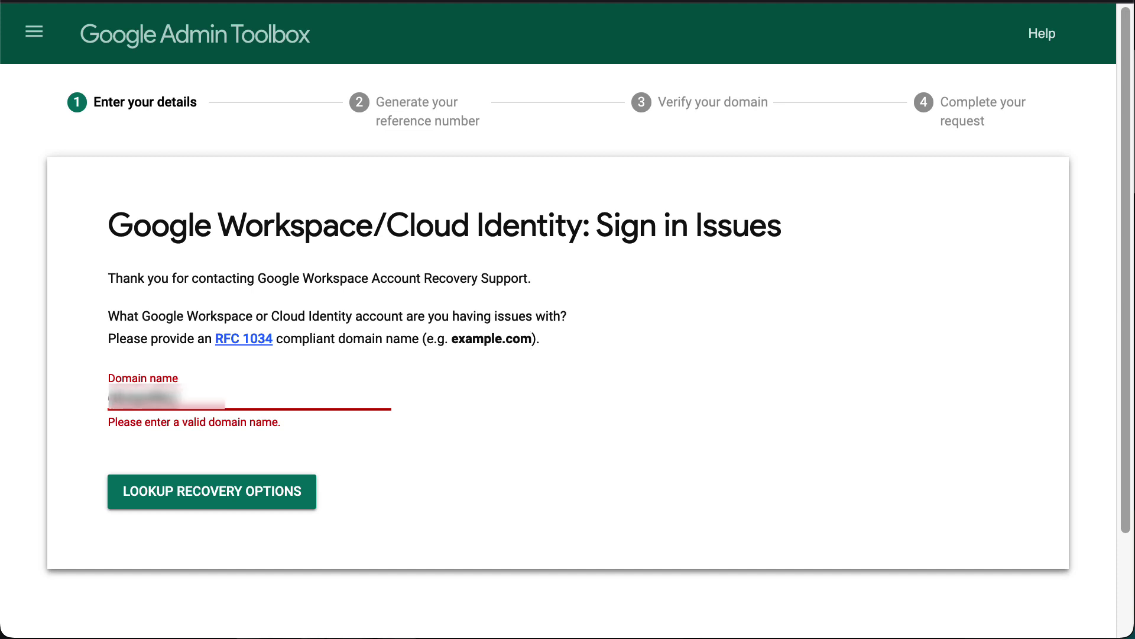
pyautogui.write('.com')
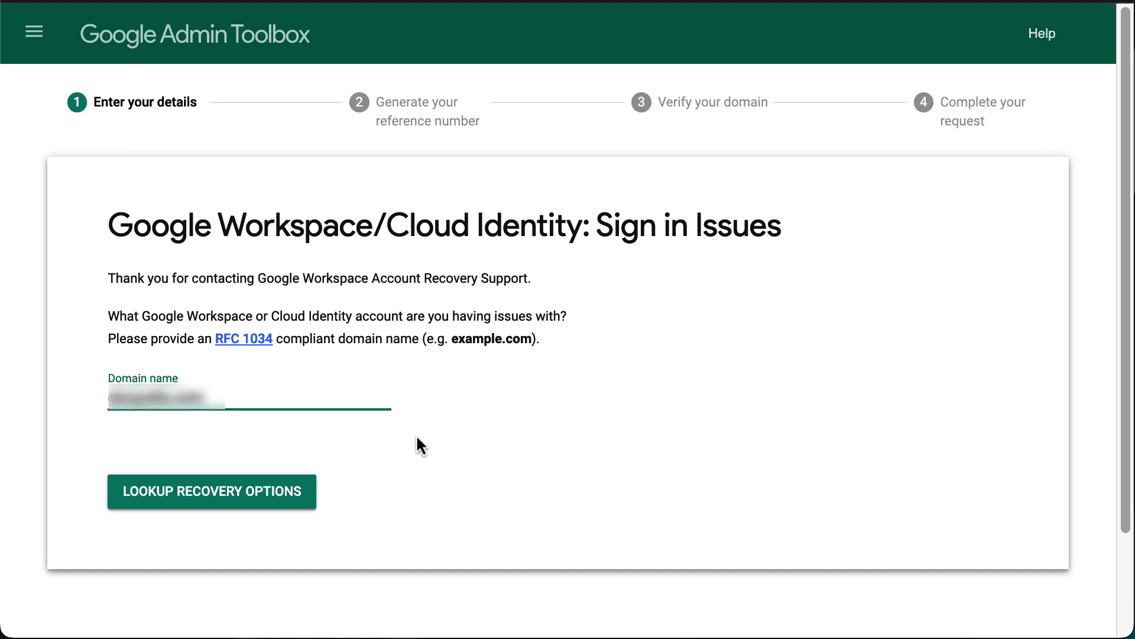
pyautogui.click(314, 513)
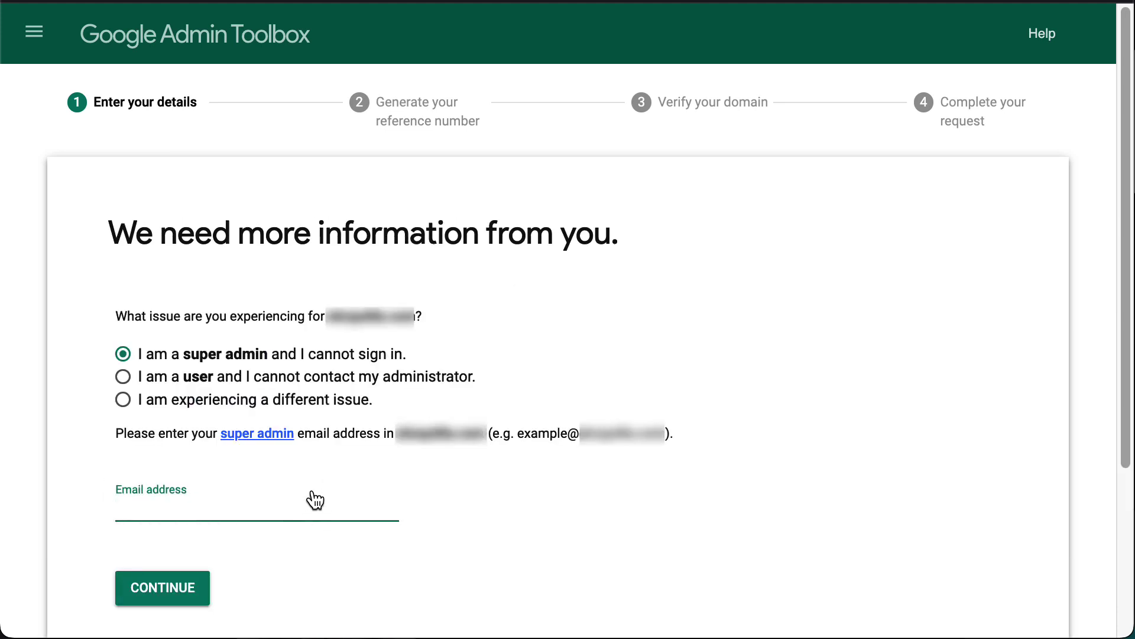
pyautogui.click(123, 377)
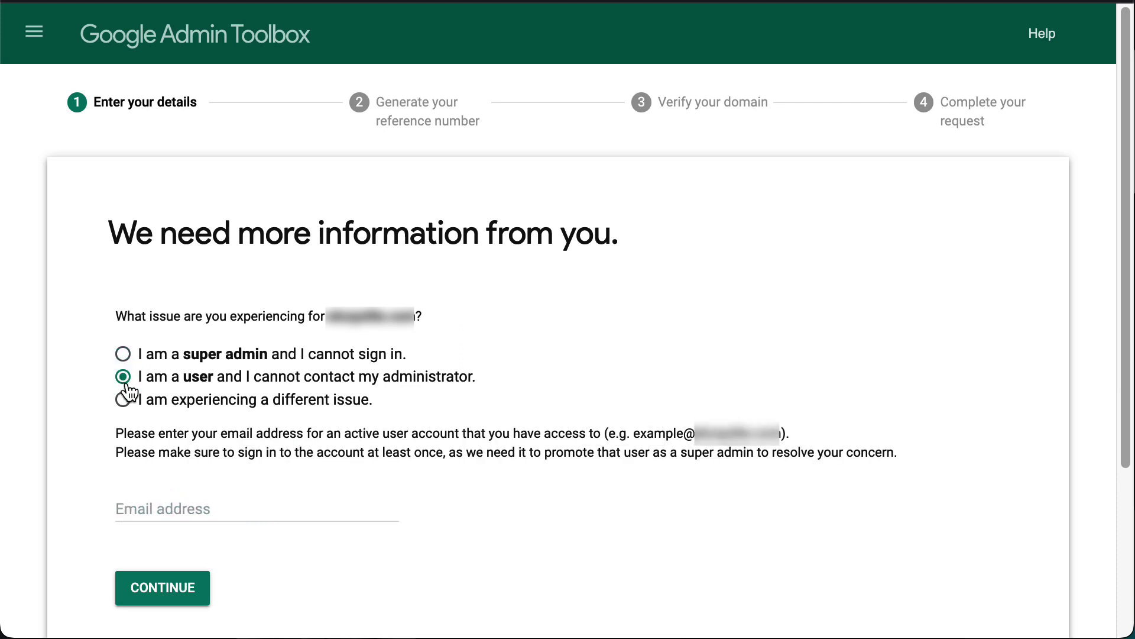
pyautogui.click(248, 502)
pyautogui.write('admin@domain.com')
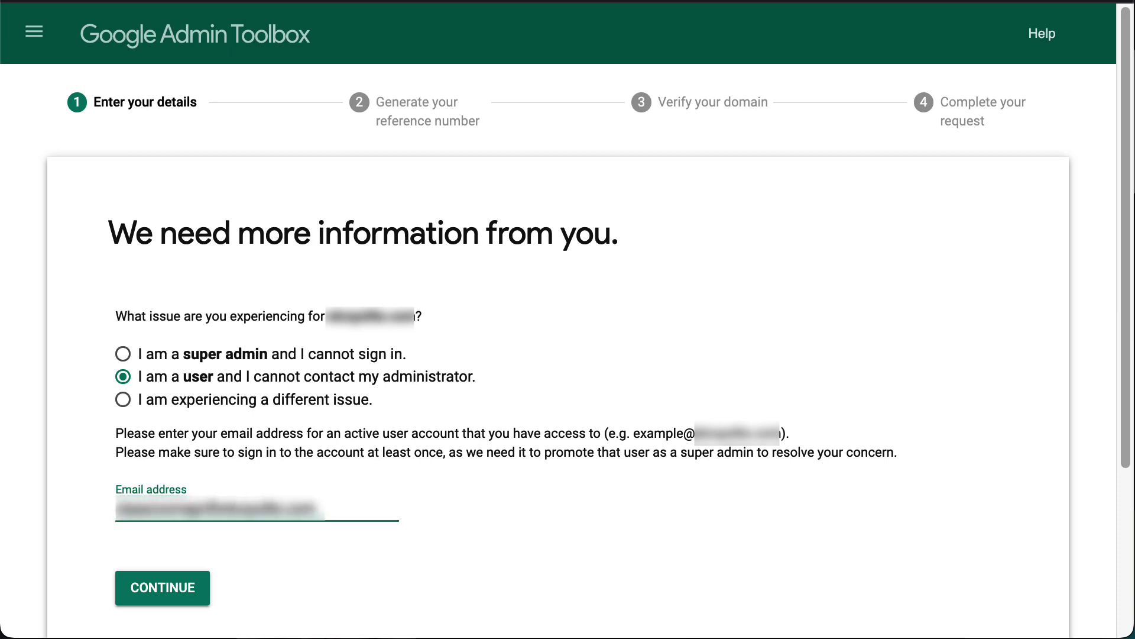
pyautogui.click(207, 604)
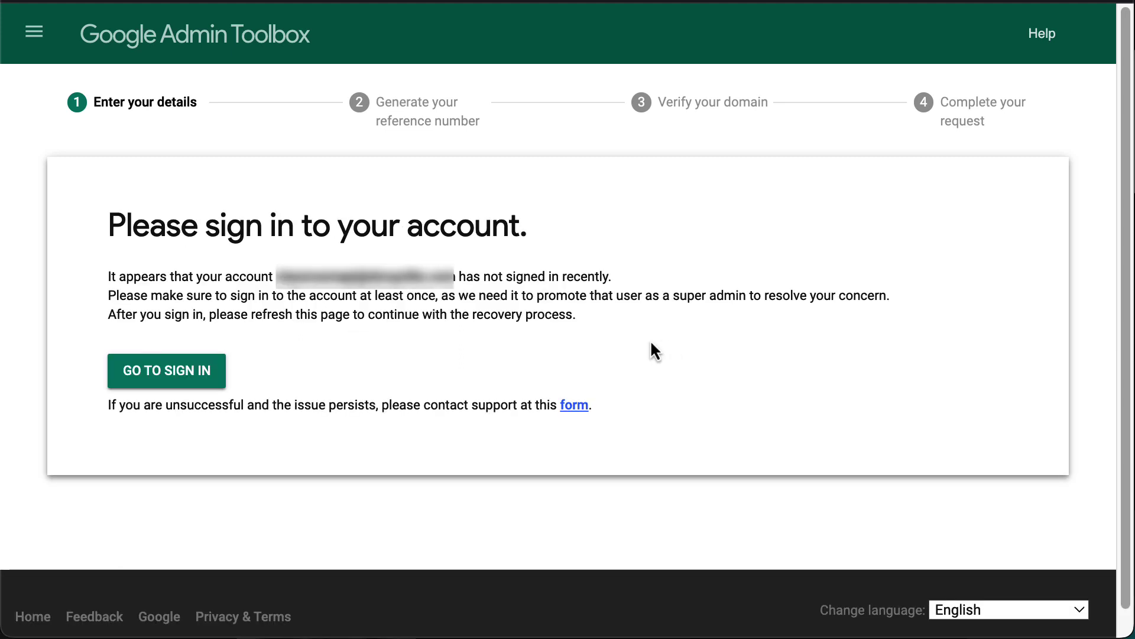
# Sign in to the active user account by confirming its email and pasting the account password
pyautogui.click(212, 384)
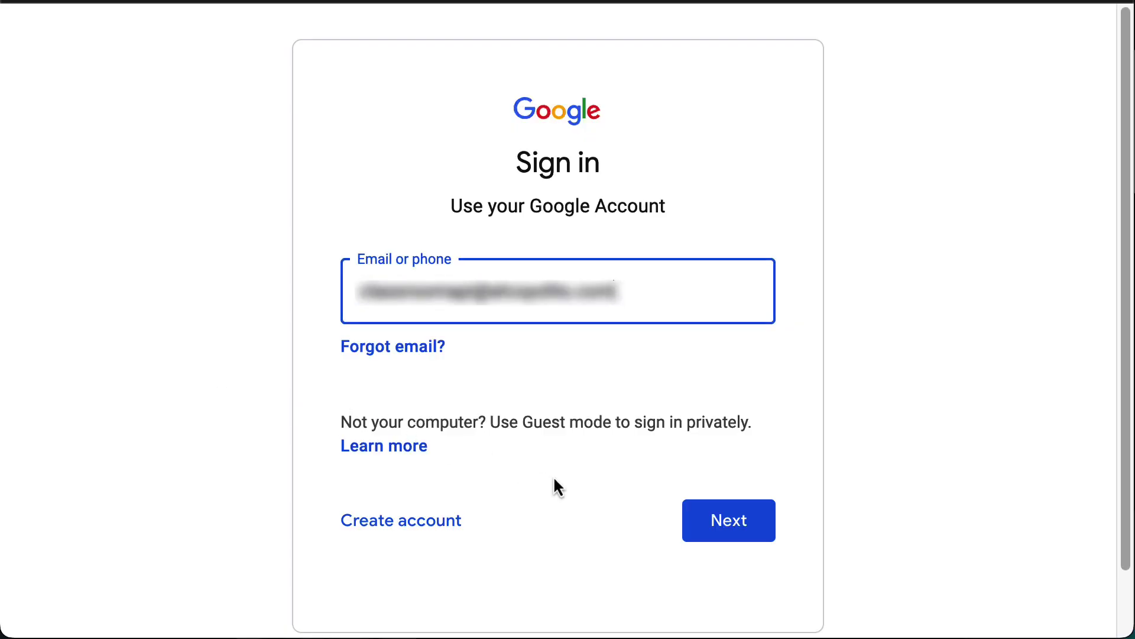
pyautogui.click(689, 520)
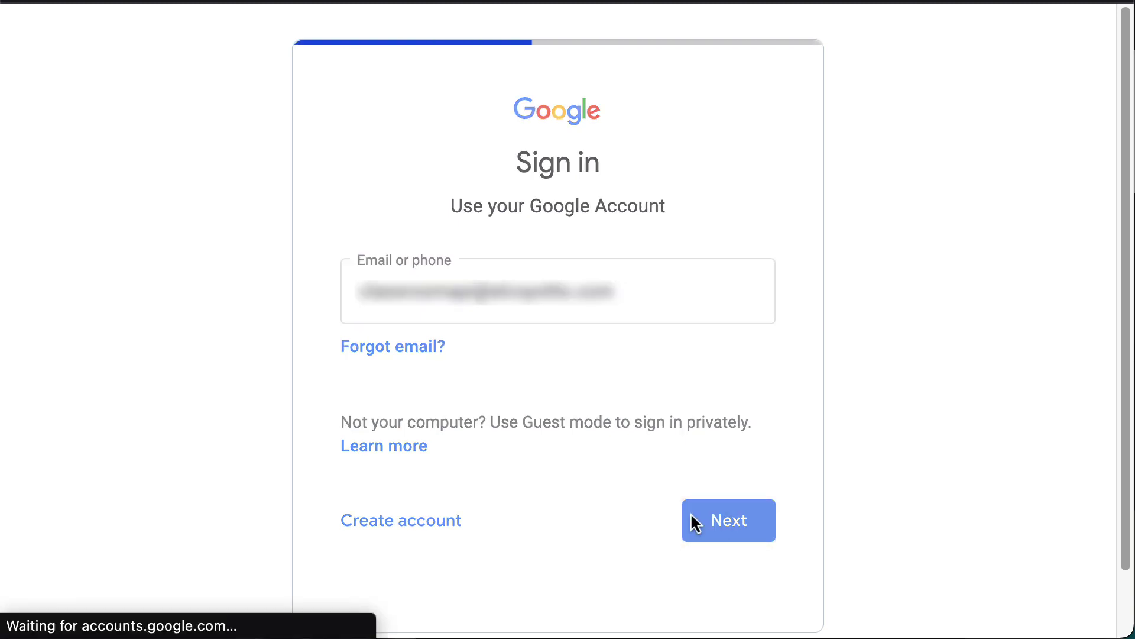
pyautogui.hotkey('ctrl', 'v')
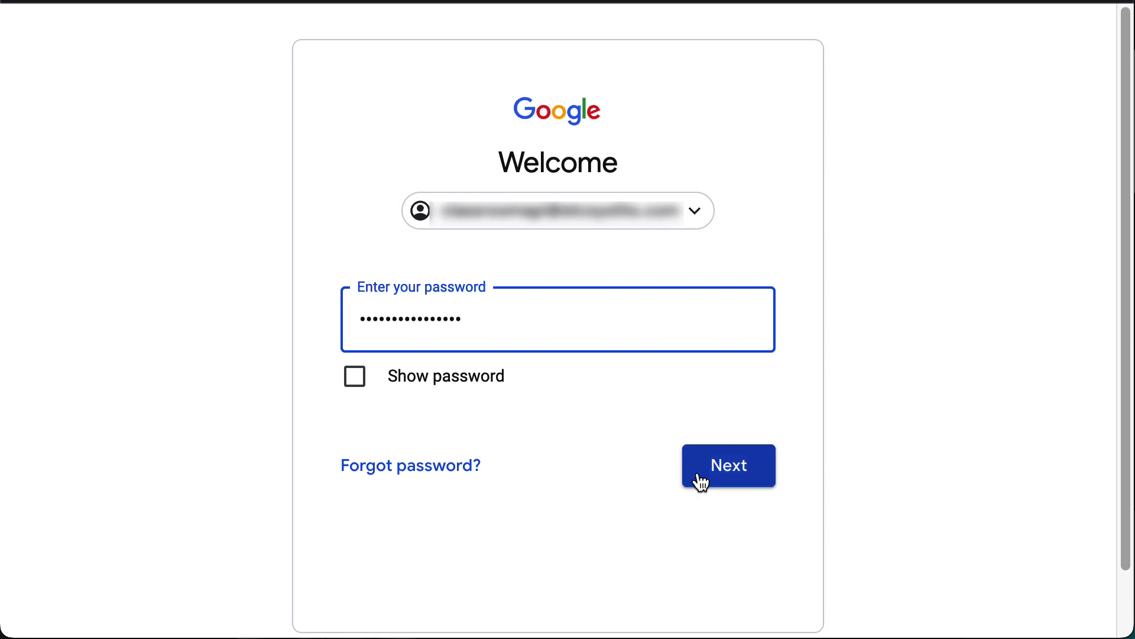
pyautogui.click(700, 478)
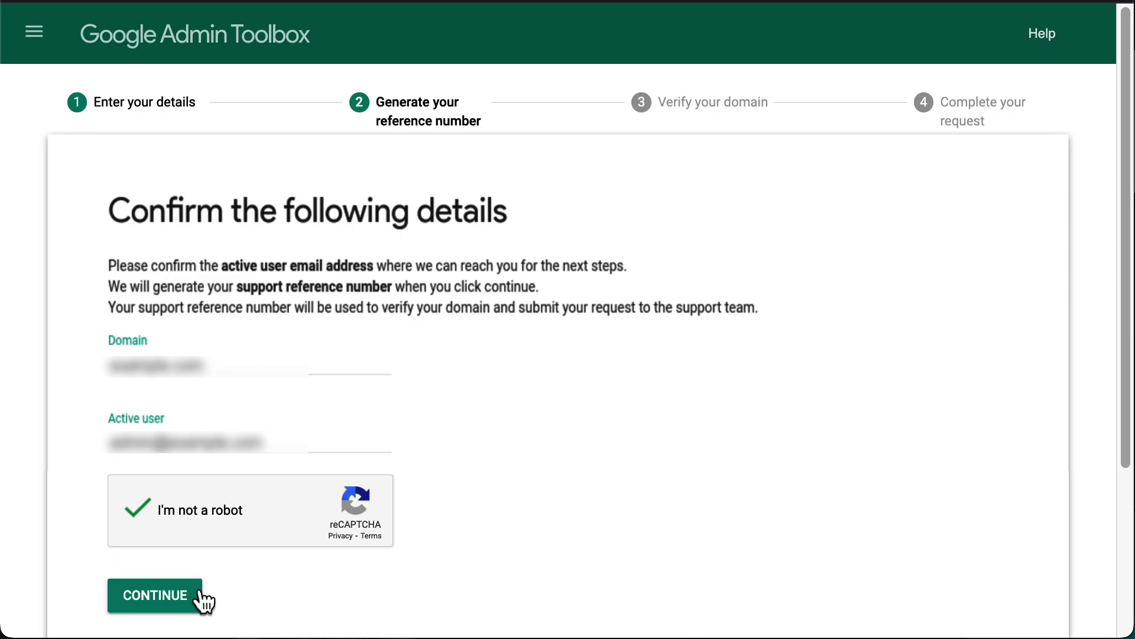
# Generate the support reference number and display the TXT record values, including TTL 3600
pyautogui.click(155, 595)
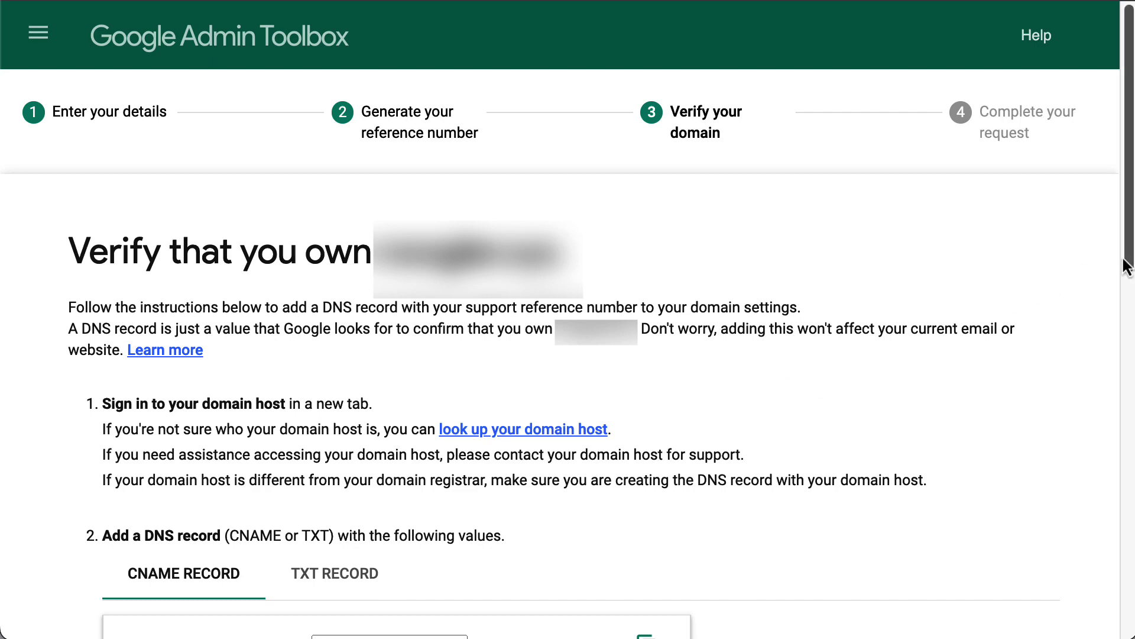
pyautogui.scroll(-7, 1131, 262)
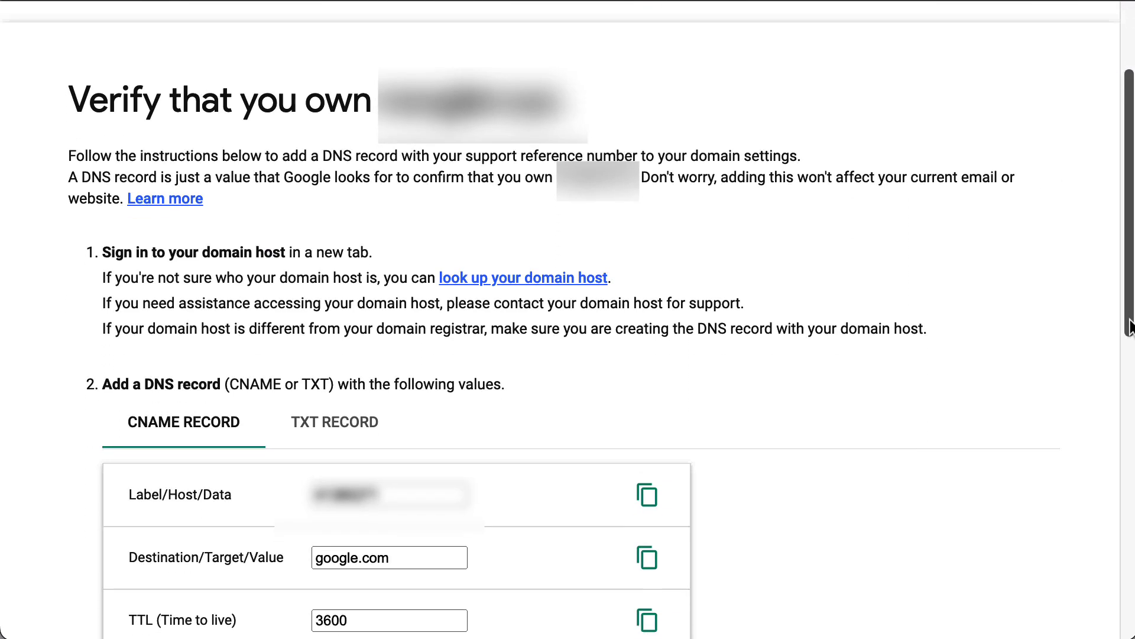
pyautogui.scroll(-2, 568, 320)
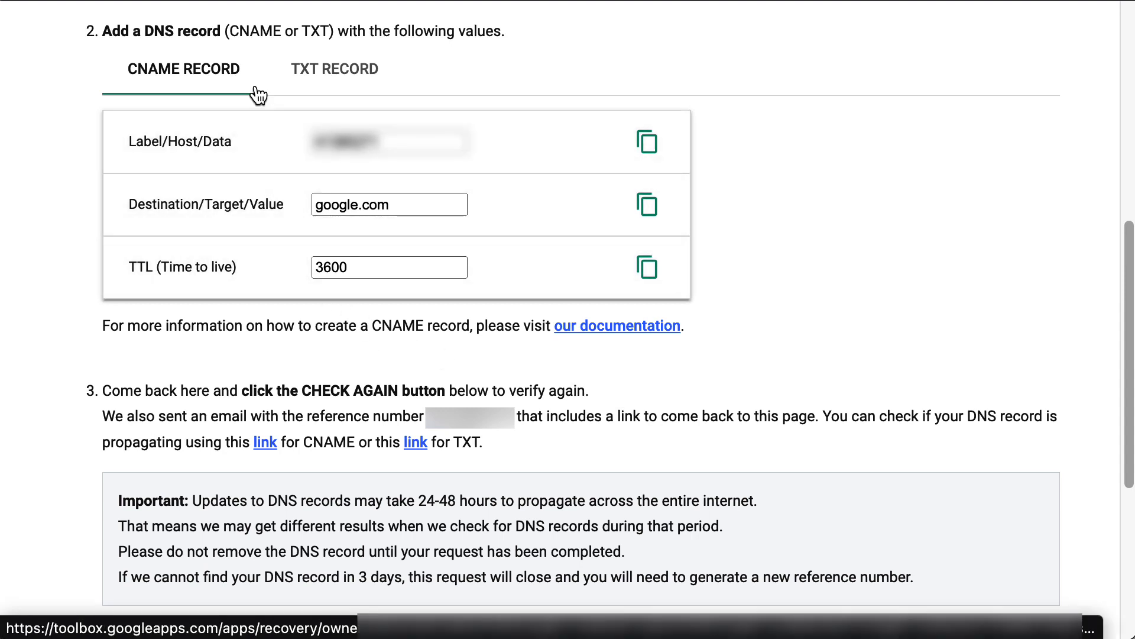
pyautogui.click(389, 94)
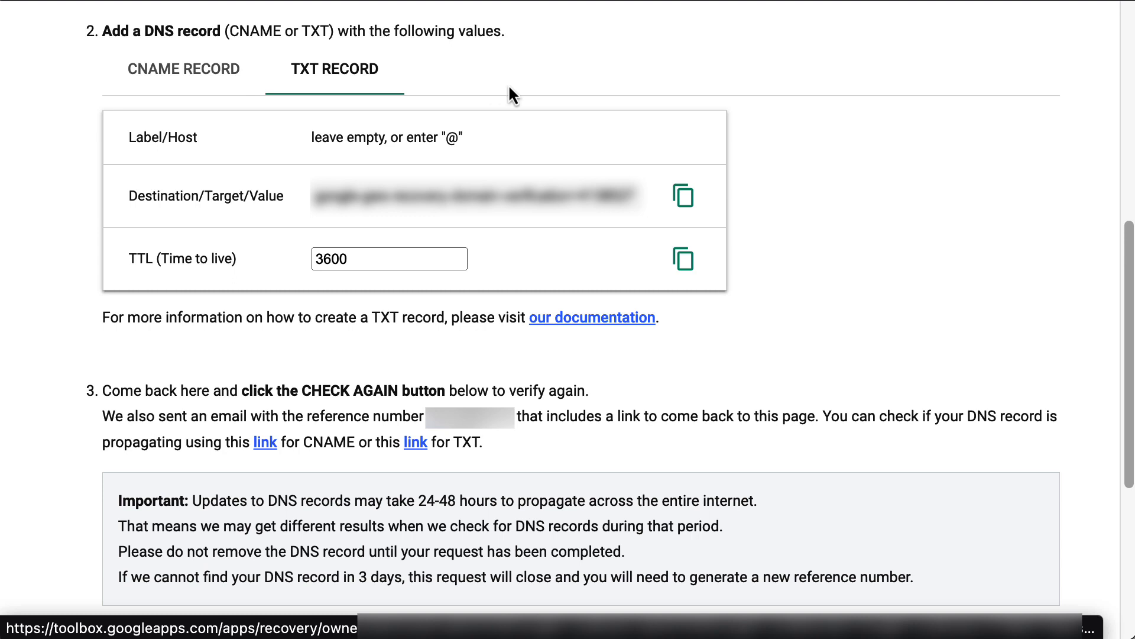
pyautogui.moveTo(1131, 319); pyautogui.dragTo(1132, 416)
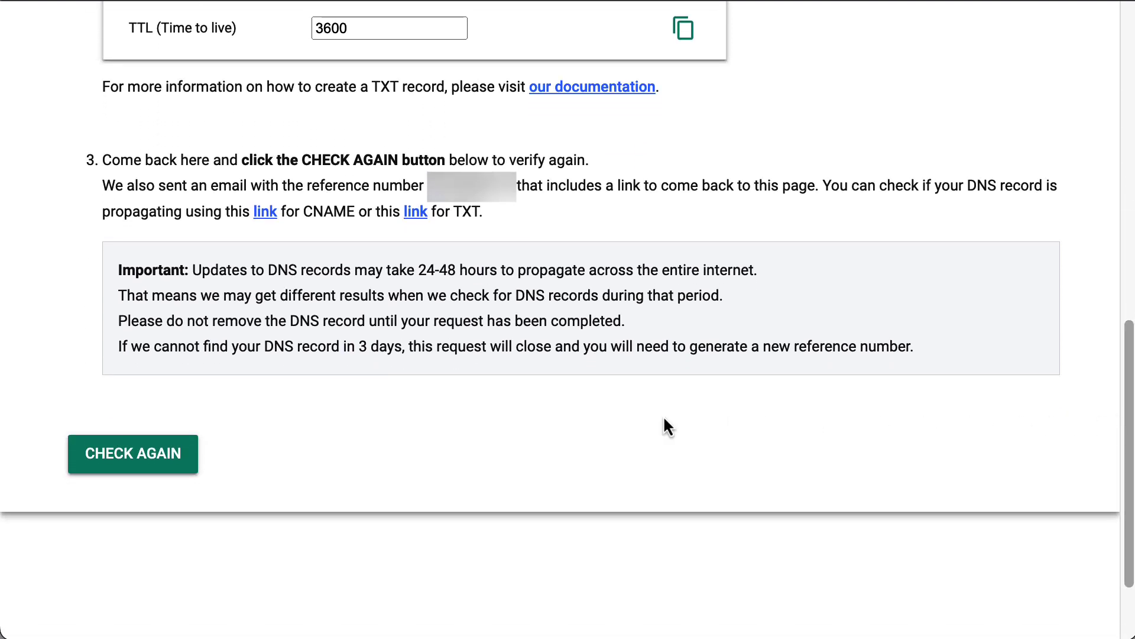
# Start the check for the verification DNS record with CHECK AGAIN
pyautogui.click(195, 459)
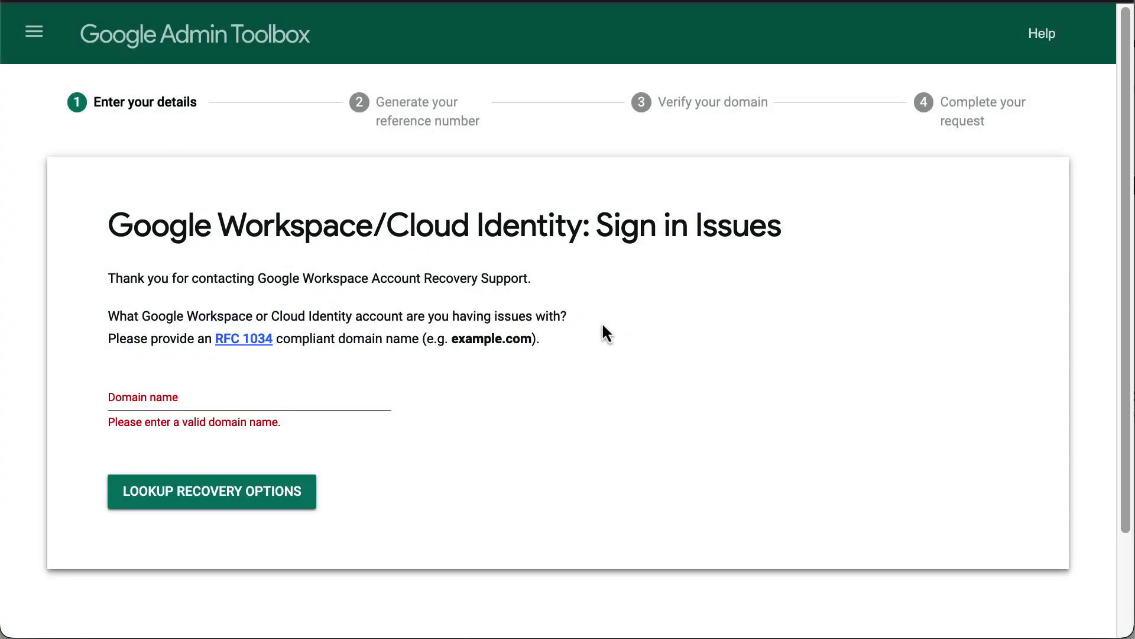
# Enter the domain example.com, look up recovery options, and submit the super admin's email address
pyautogui.click(378, 400)
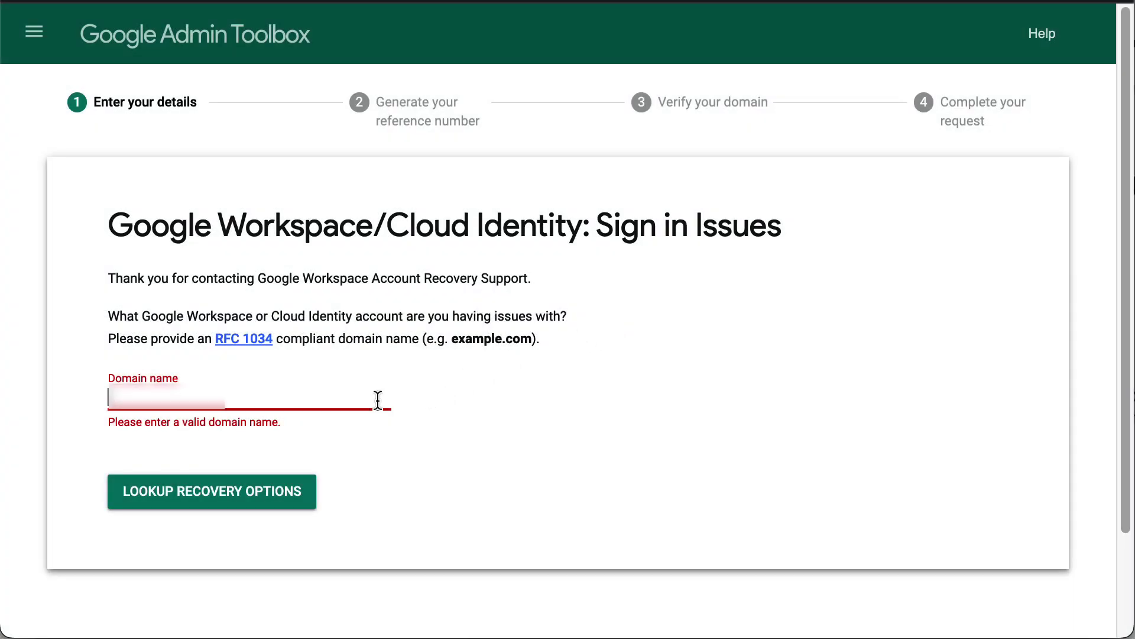
pyautogui.write('example.com')
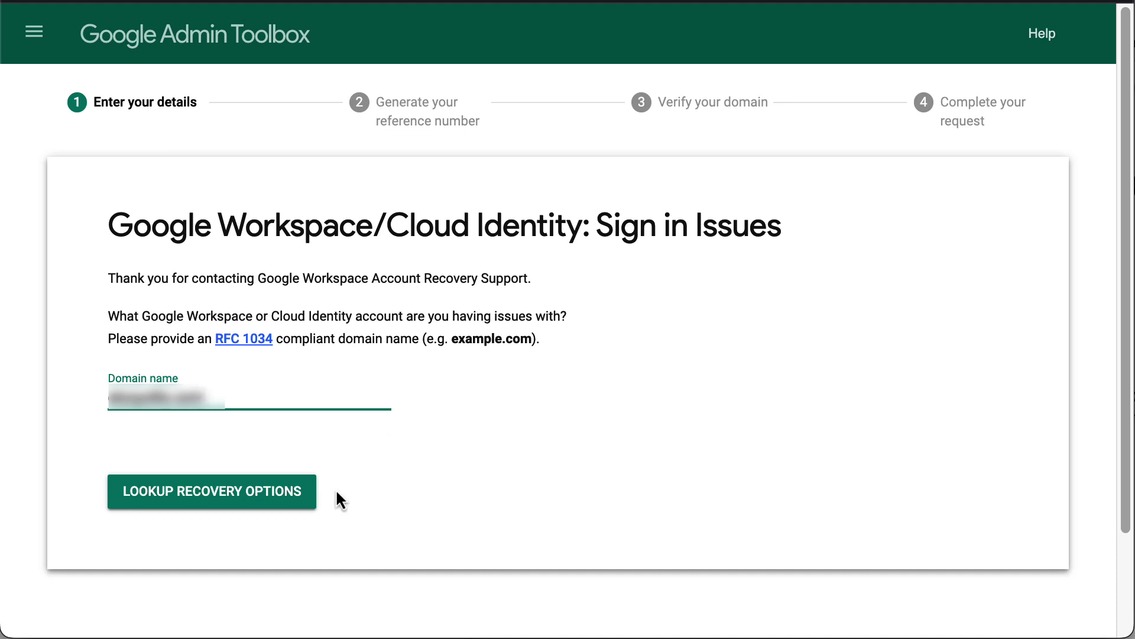
pyautogui.click(316, 500)
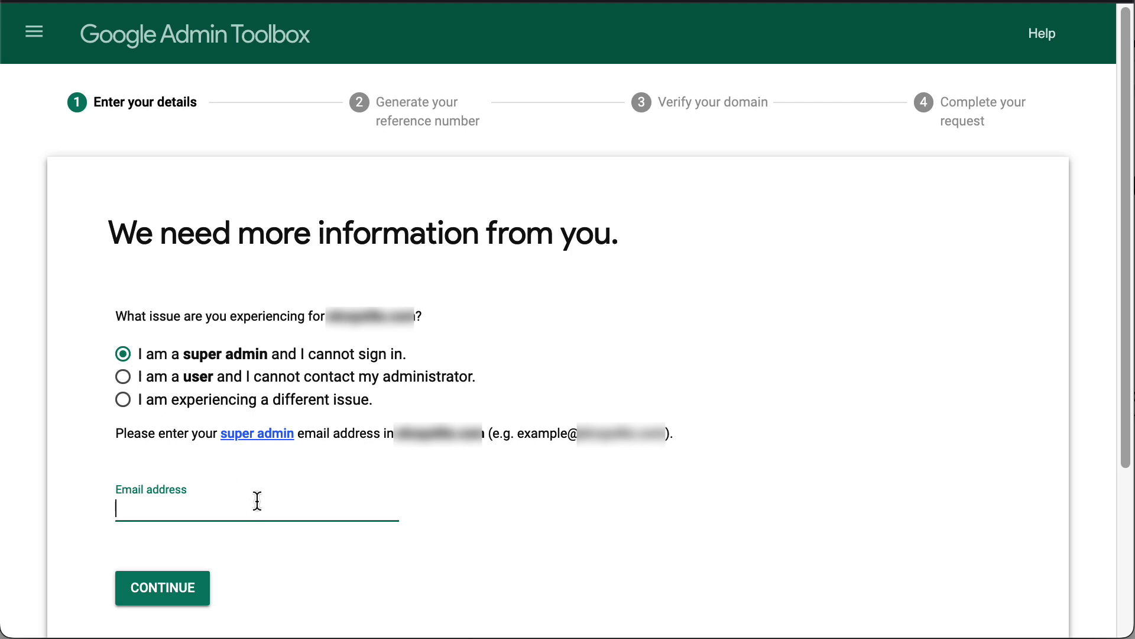
pyautogui.write('johndoe@example.com')
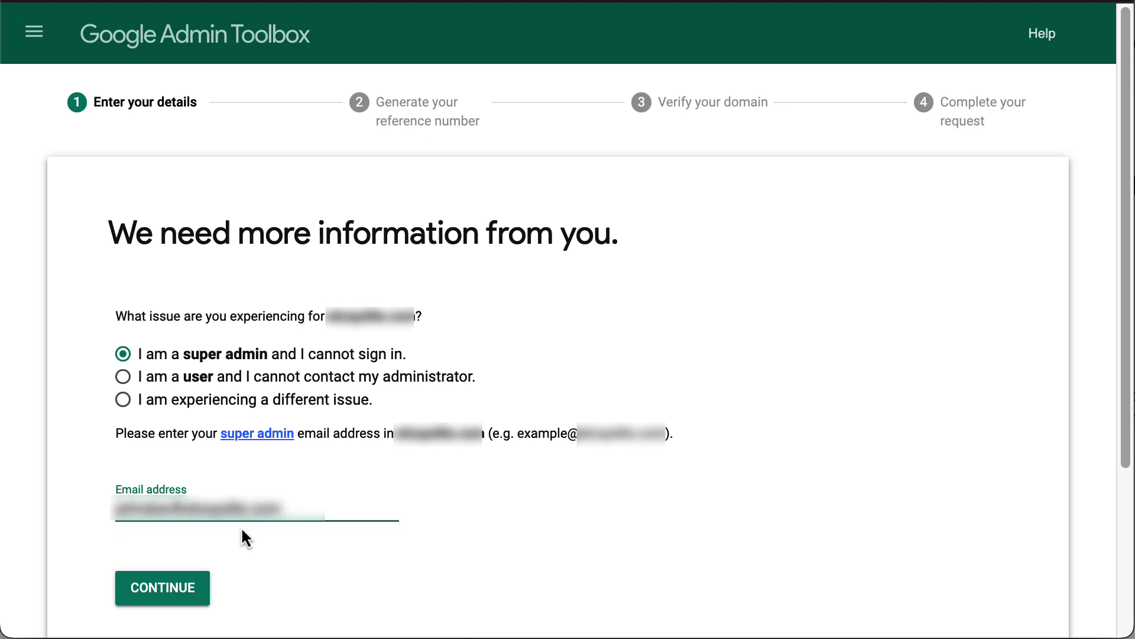
pyautogui.click(205, 595)
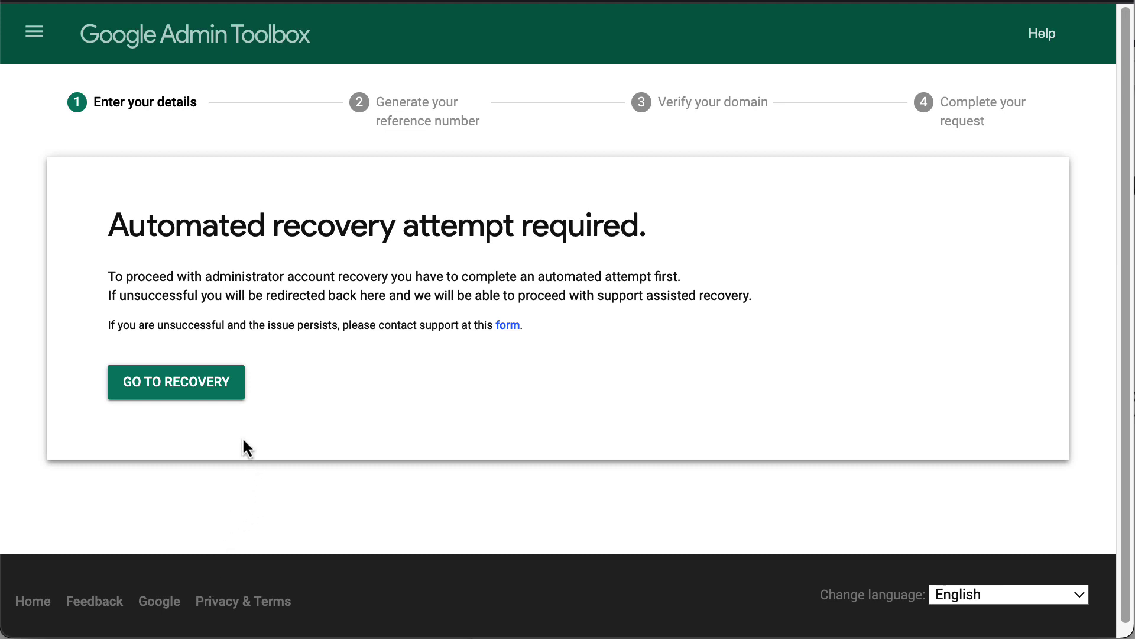
# Attempt automated recovery with the prefilled account, then choose 'Try another way' and Contact support
pyautogui.click(235, 386)
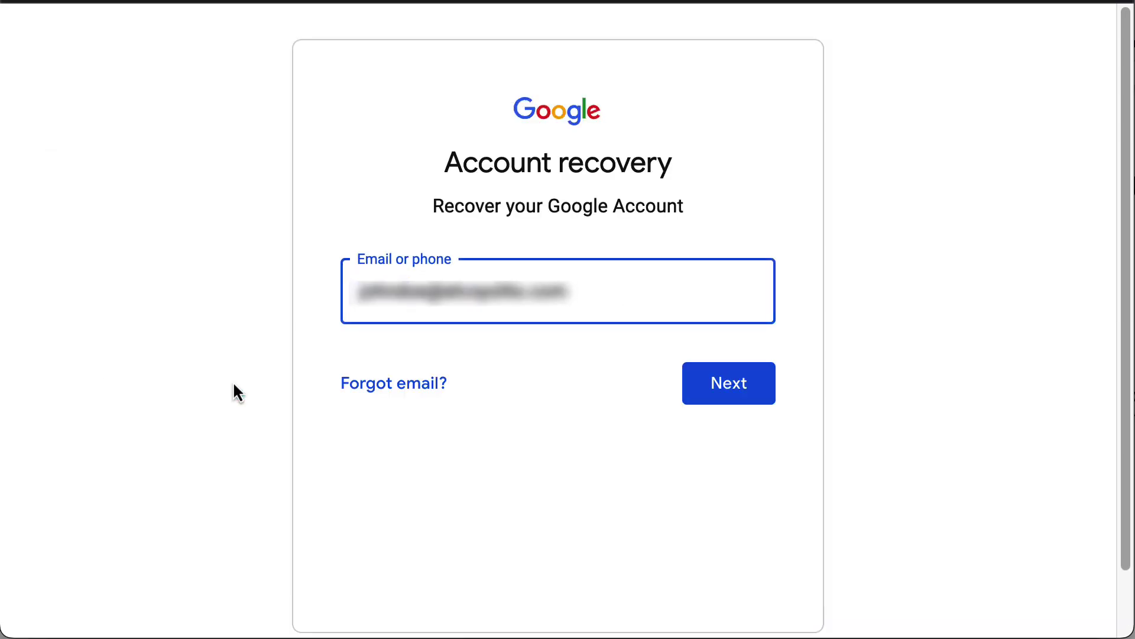
pyautogui.click(688, 390)
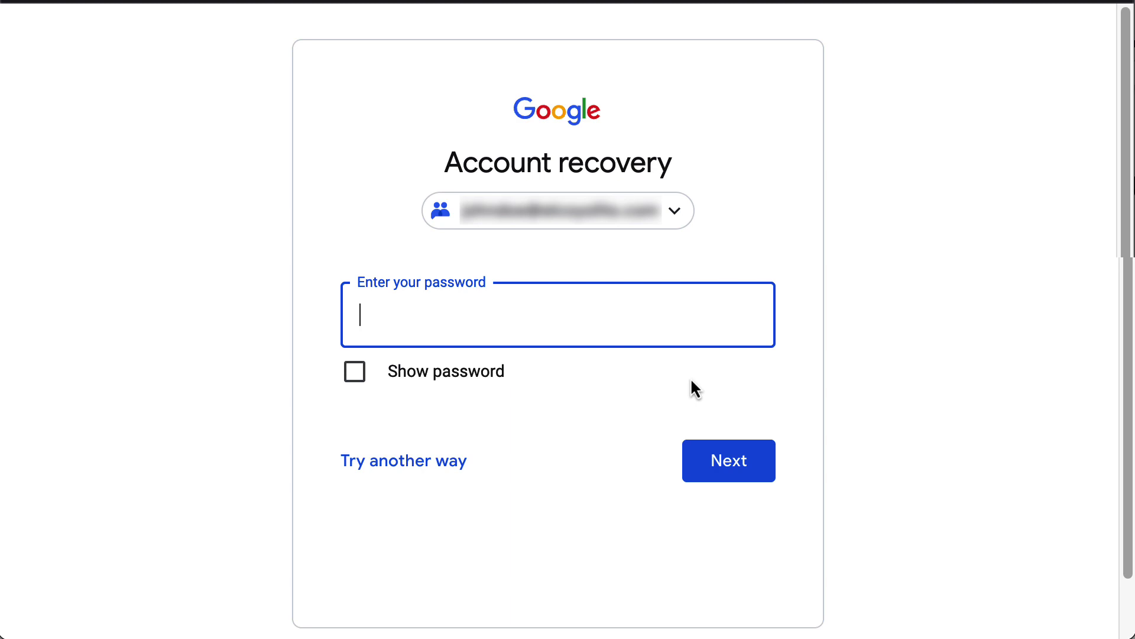
pyautogui.click(470, 476)
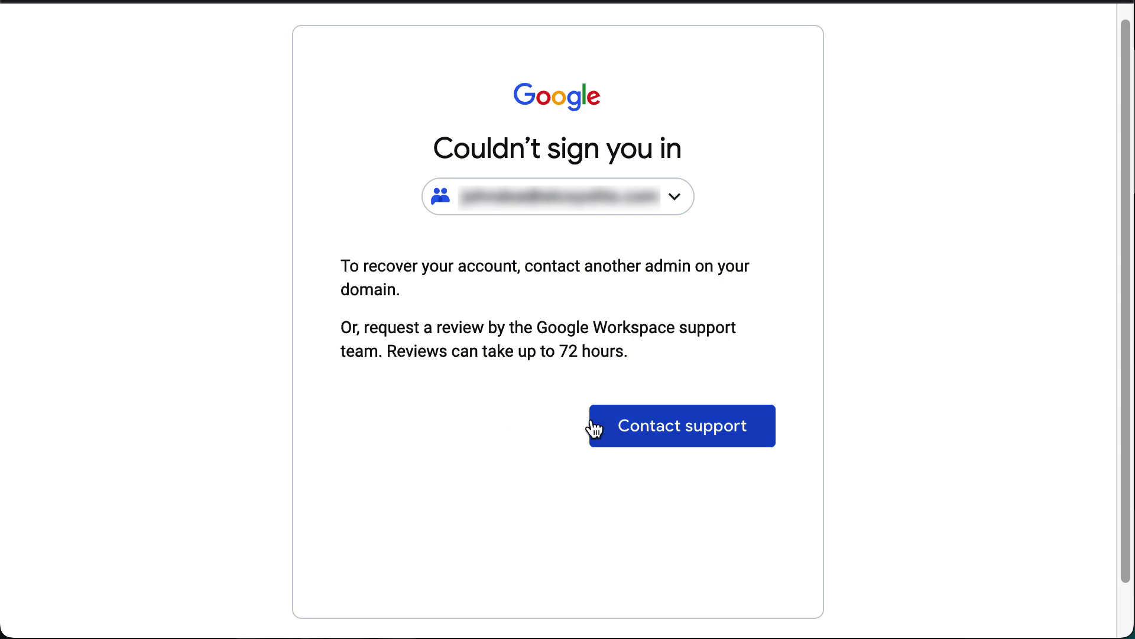
pyautogui.click(599, 431)
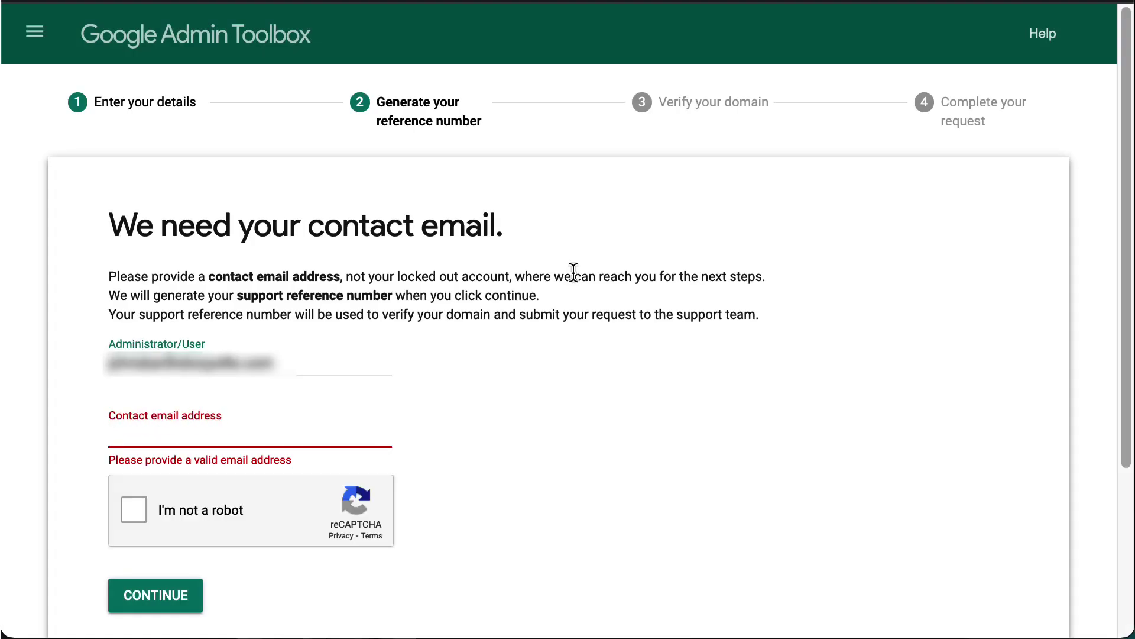
# Enter a contact email address, tick 'I'm not a robot', and generate the support reference number
pyautogui.click(573, 272)
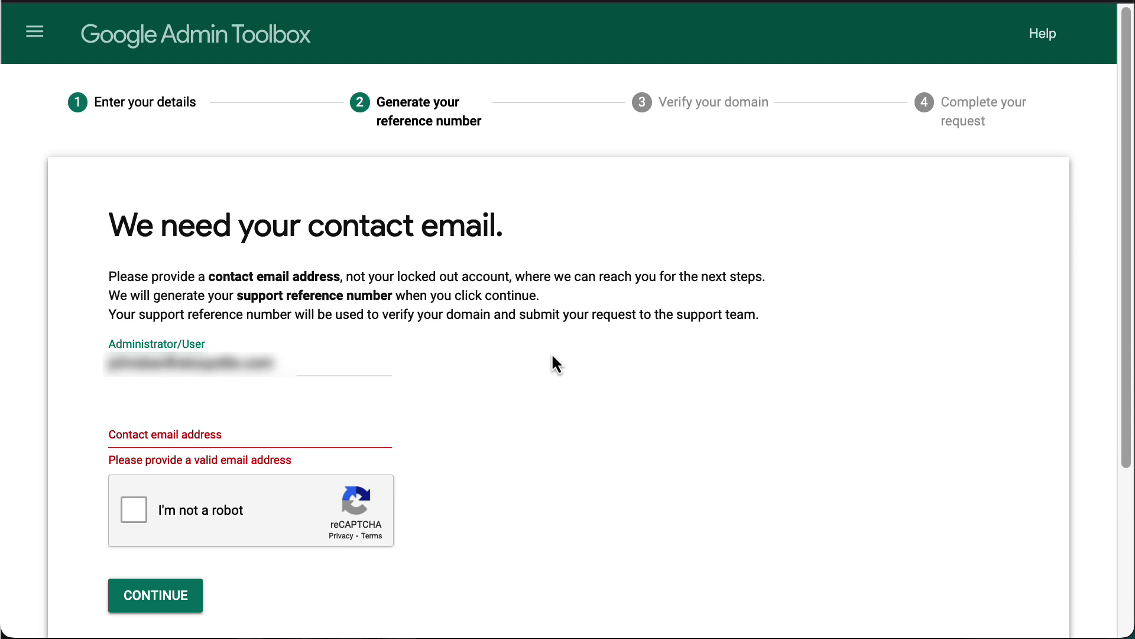
pyautogui.click(356, 427)
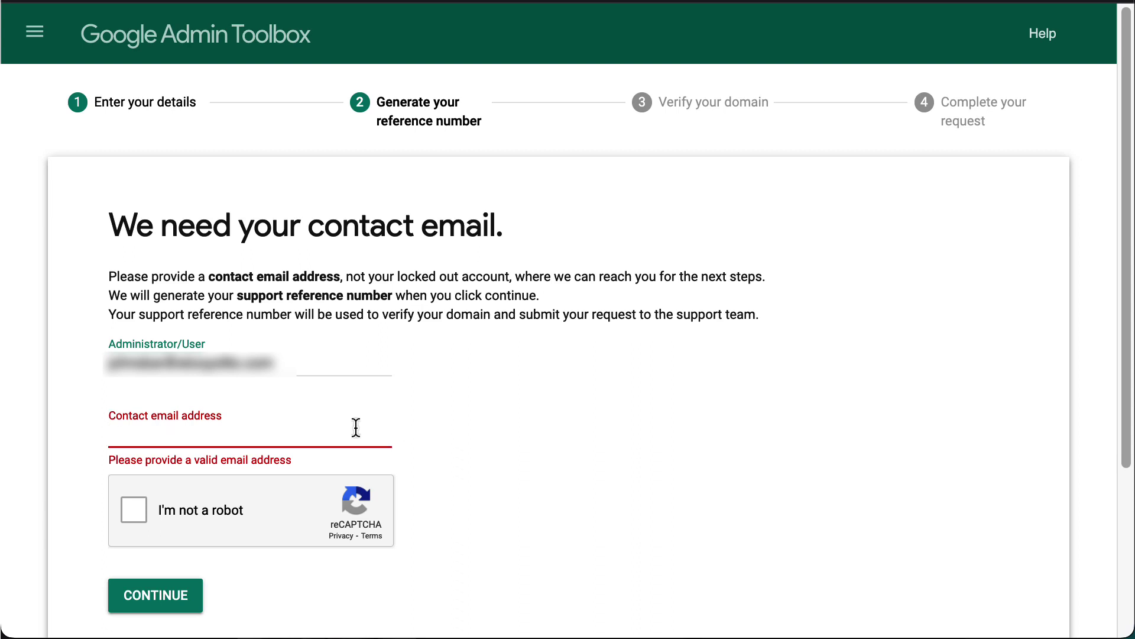
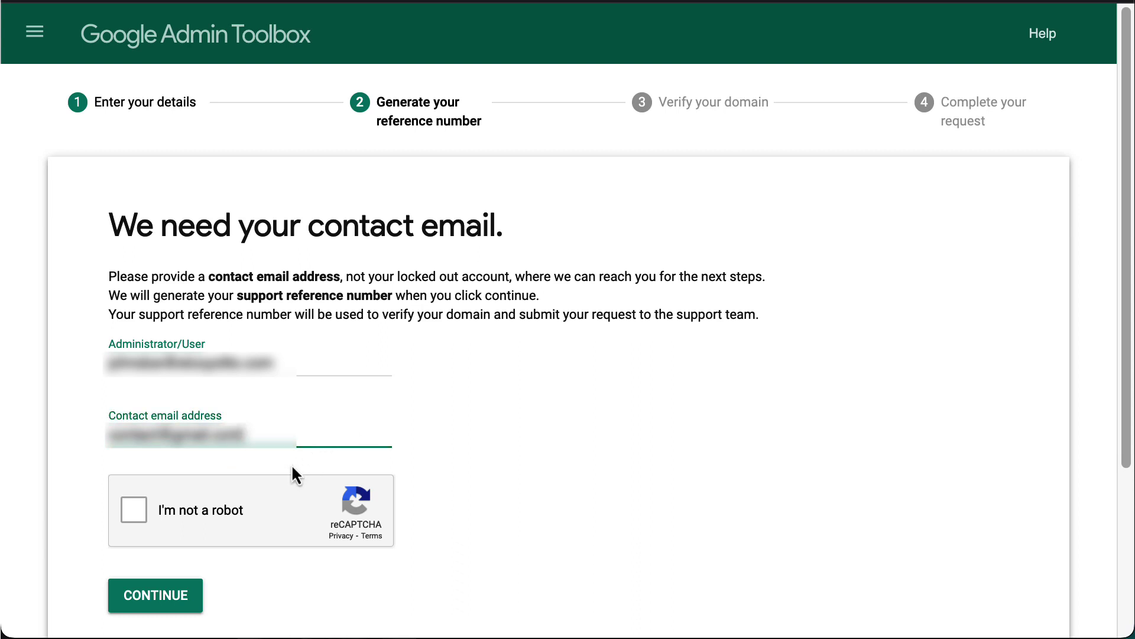
pyautogui.click(133, 520)
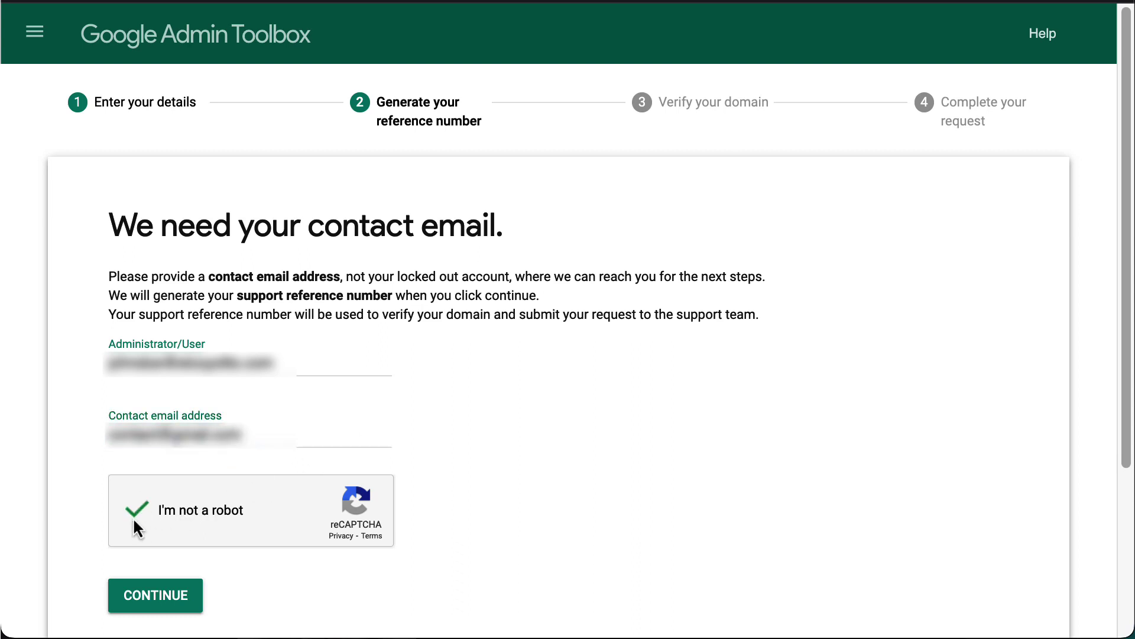
pyautogui.click(195, 596)
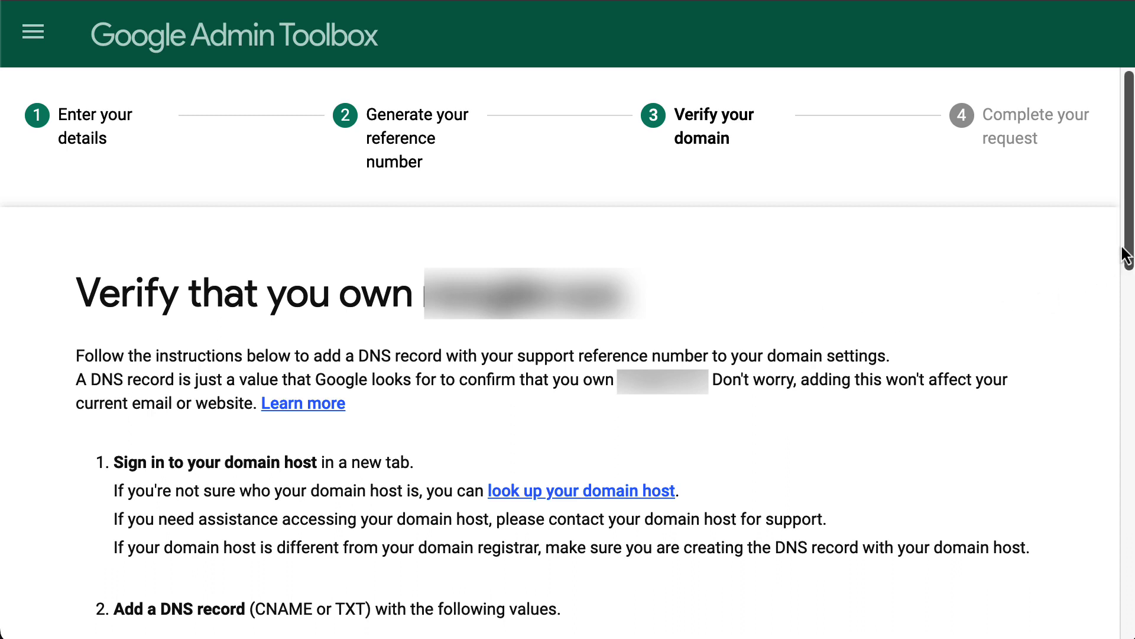
# Show the TXT RECORD values and start the DNS record check with CHECK AGAIN
pyautogui.moveTo(1127, 253); pyautogui.dragTo(1132, 429)
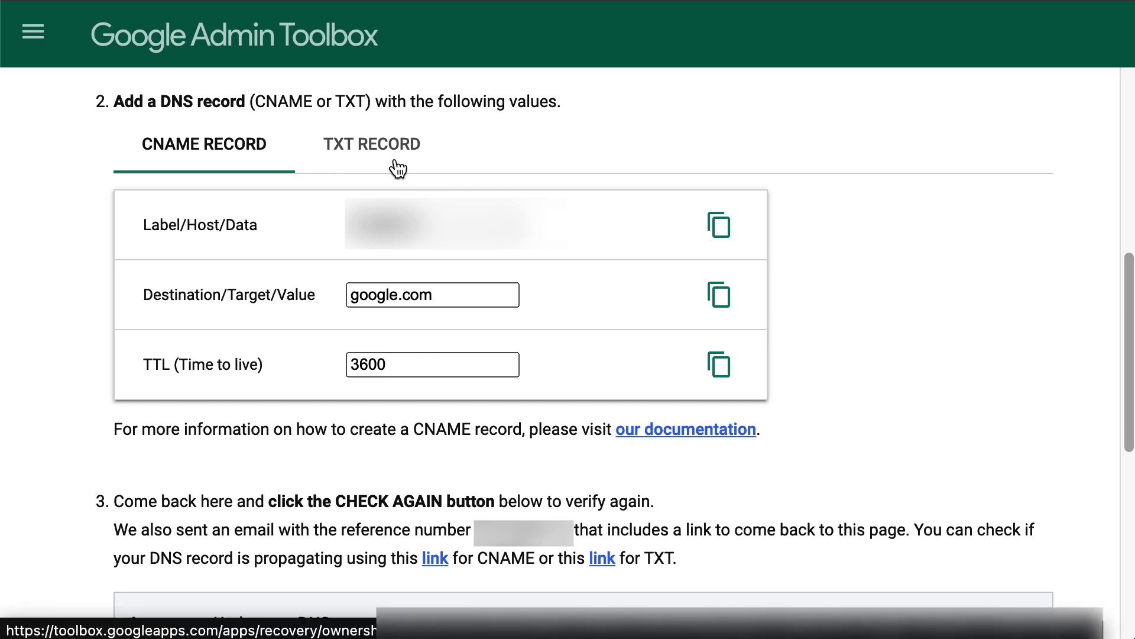
pyautogui.click(439, 162)
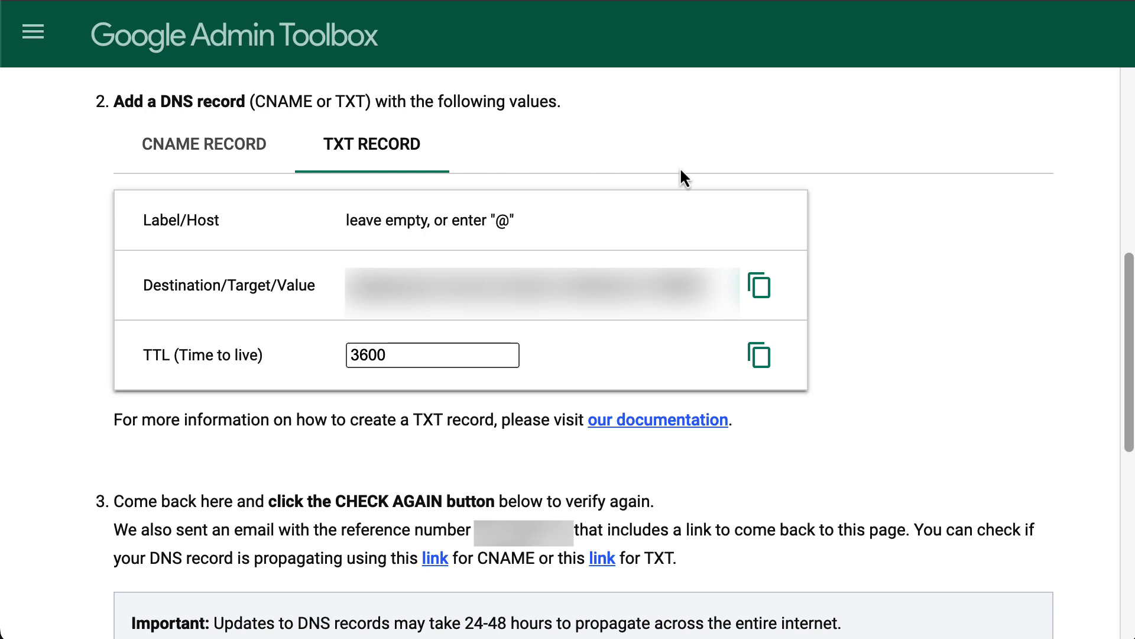
pyautogui.moveTo(1133, 337); pyautogui.dragTo(1131, 467)
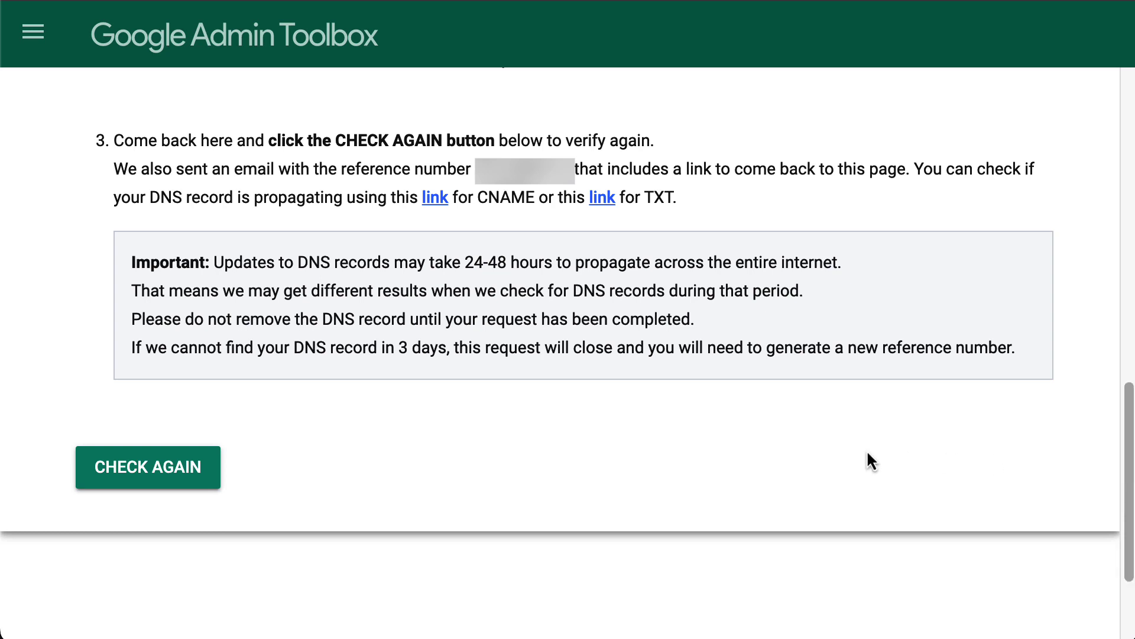
pyautogui.click(214, 475)
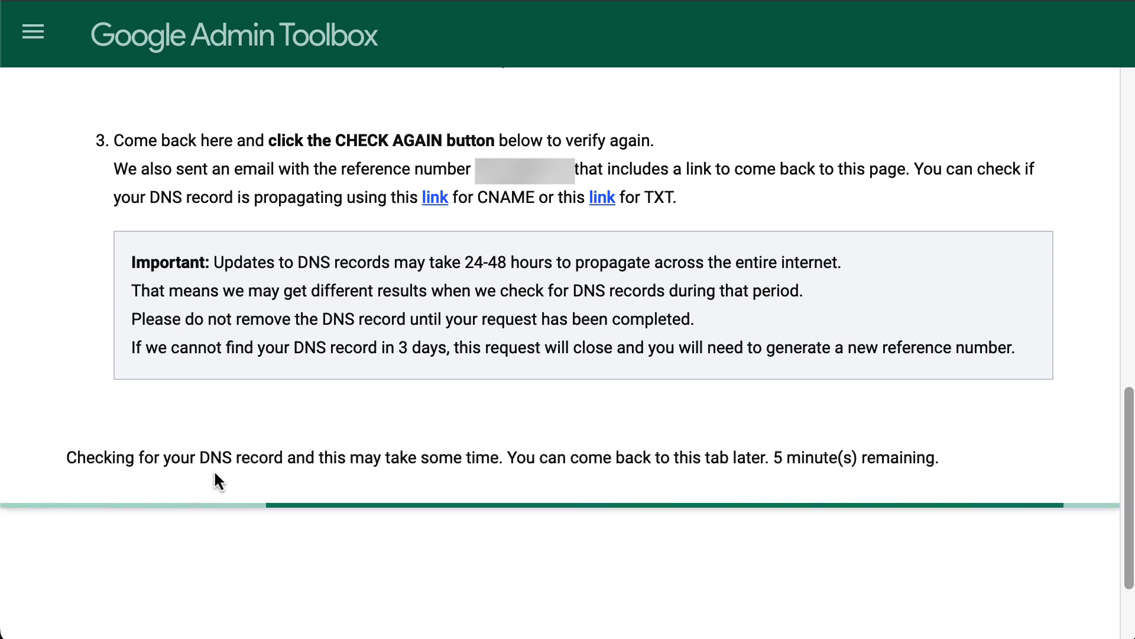